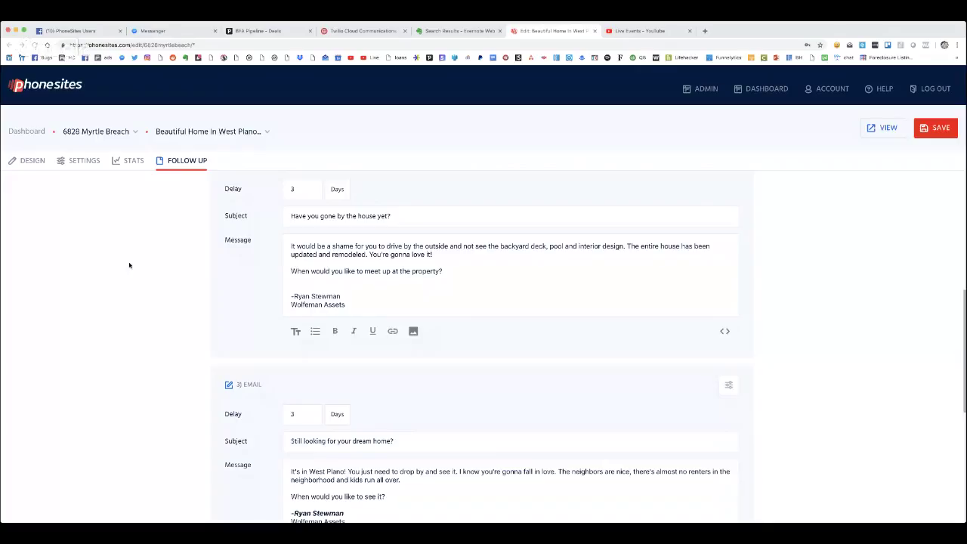
Step: Scroll through the existing Phonesites follow-up emails
scroll(415, 254, down, 1)
scroll(415, 254, down, 7)
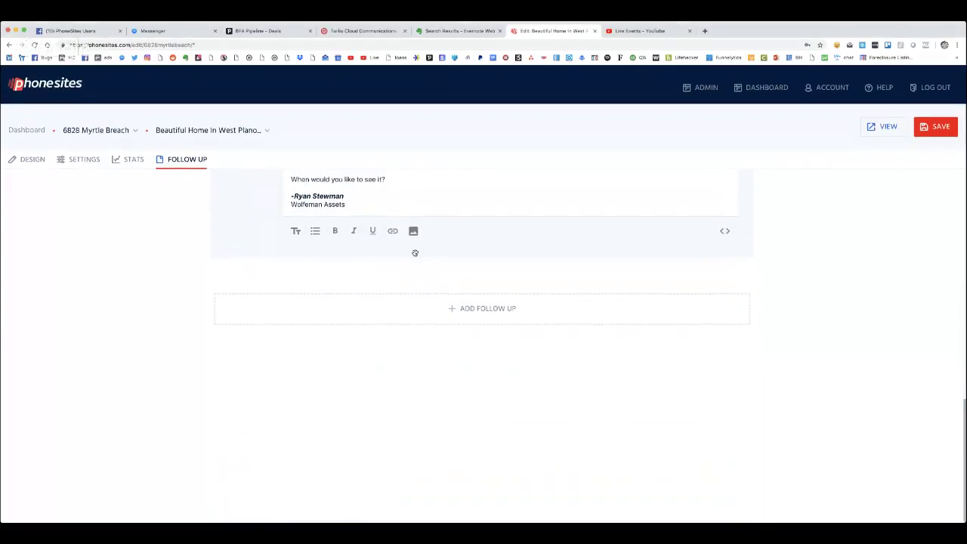
scroll(415, 254, up, 5)
scroll(415, 254, up, 7)
scroll(415, 253, up, 3)
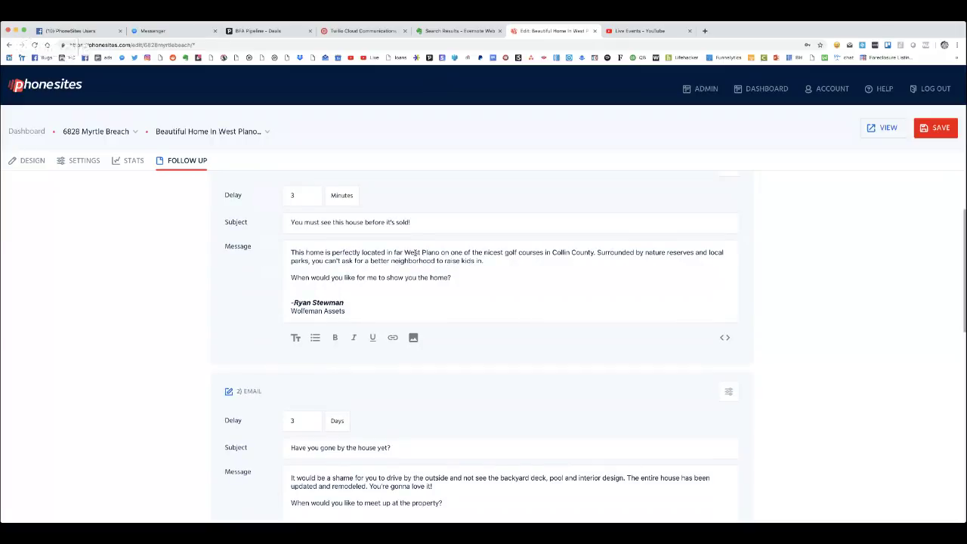
scroll(415, 254, up, 3)
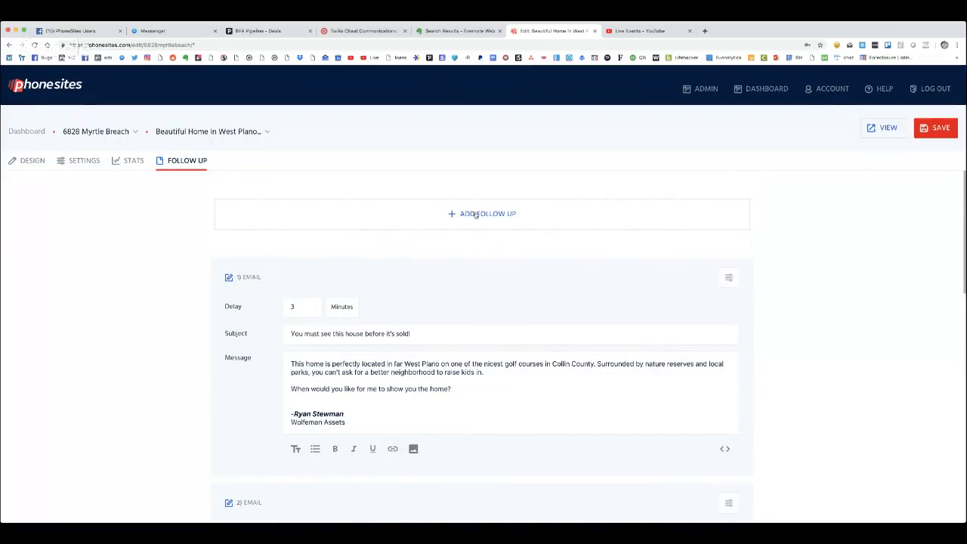
Step: Hide the Auth Token on the Twilio dashboard, then return to the Phonesites editor
click(347, 31)
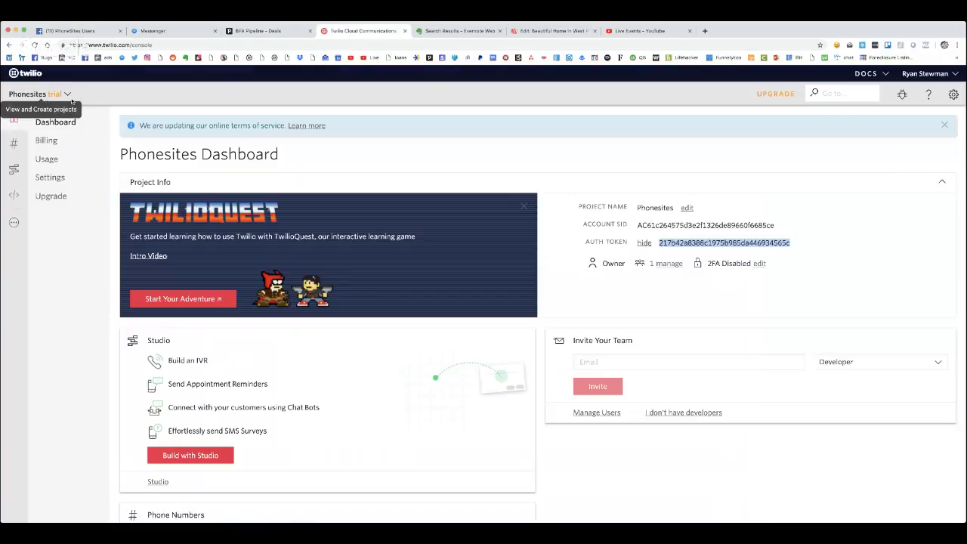
click(644, 244)
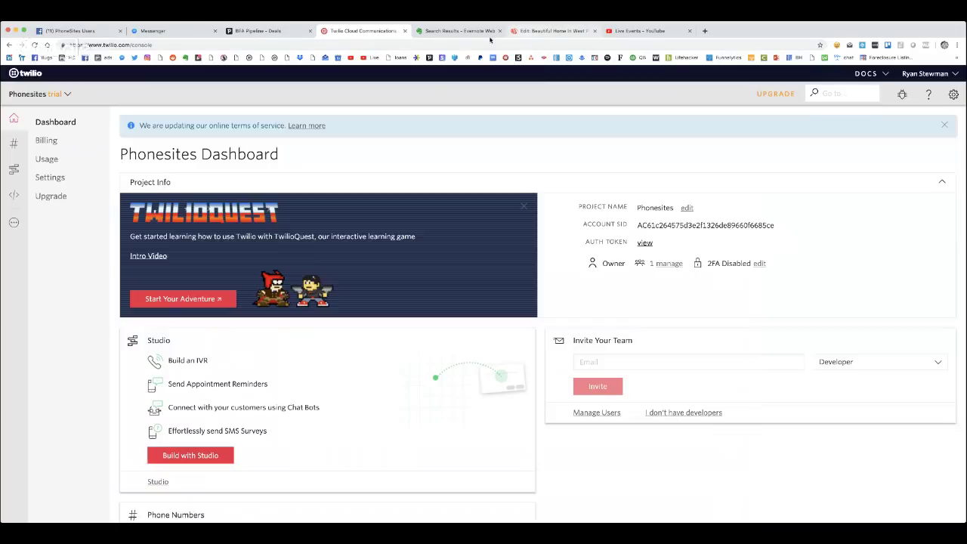
click(554, 31)
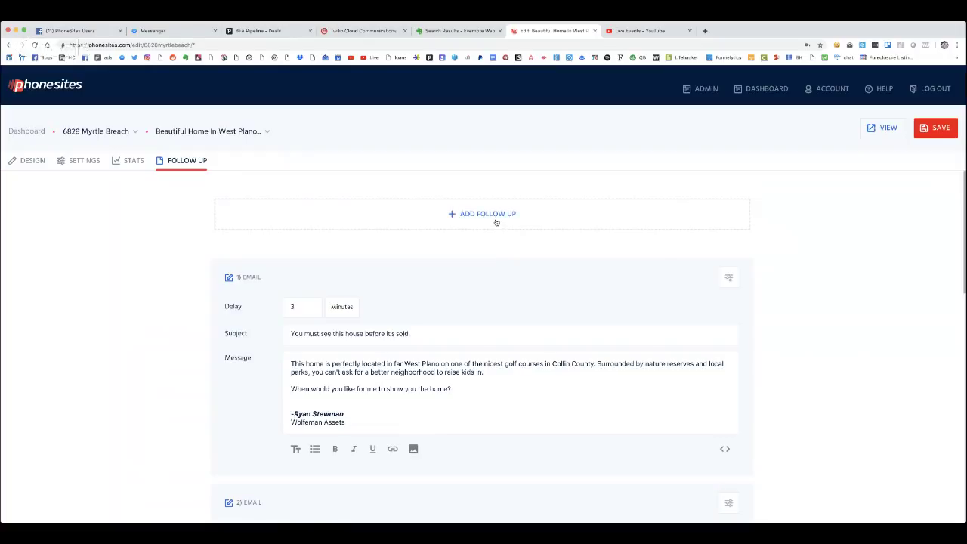
Step: Add a fourth follow-up as an SMS Text Message with a delay of 2 Days
click(496, 223)
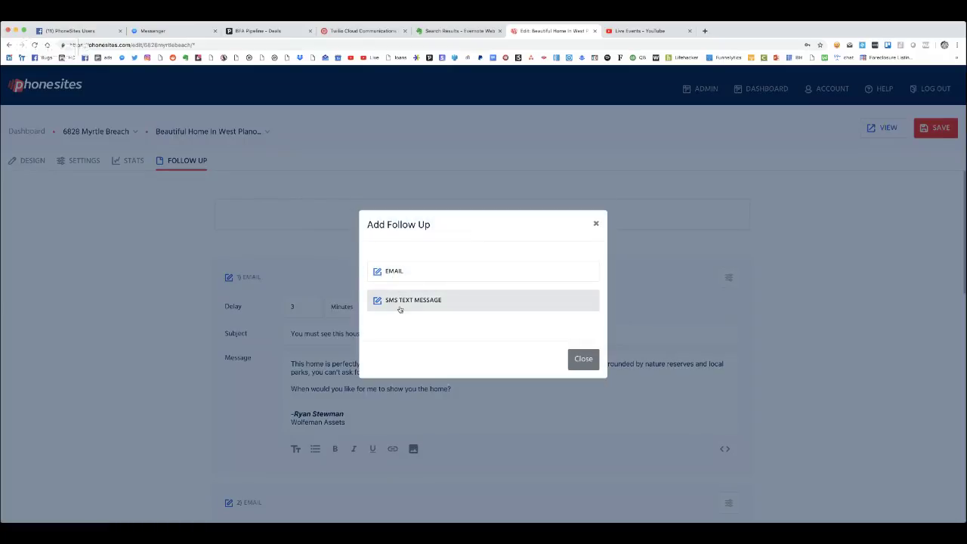
click(400, 301)
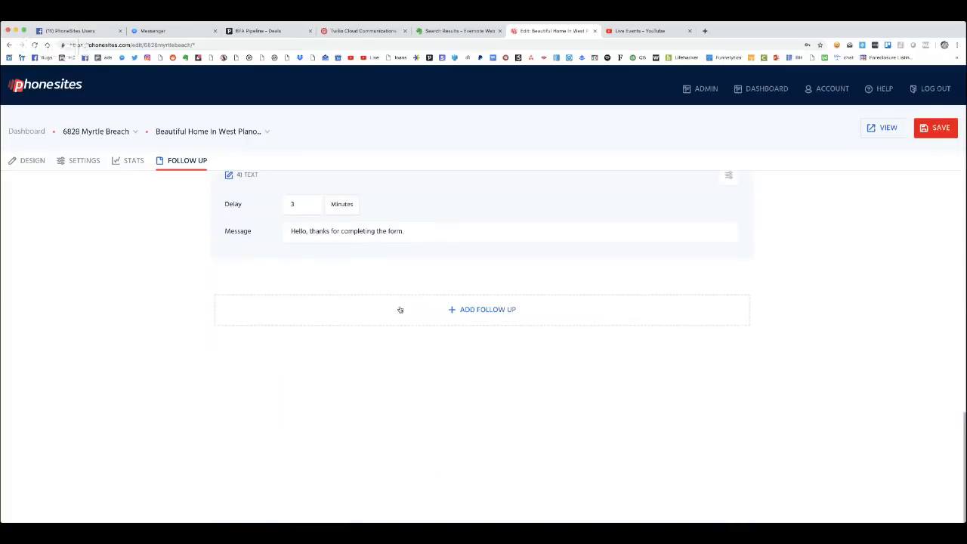
scroll(401, 310, down, 3)
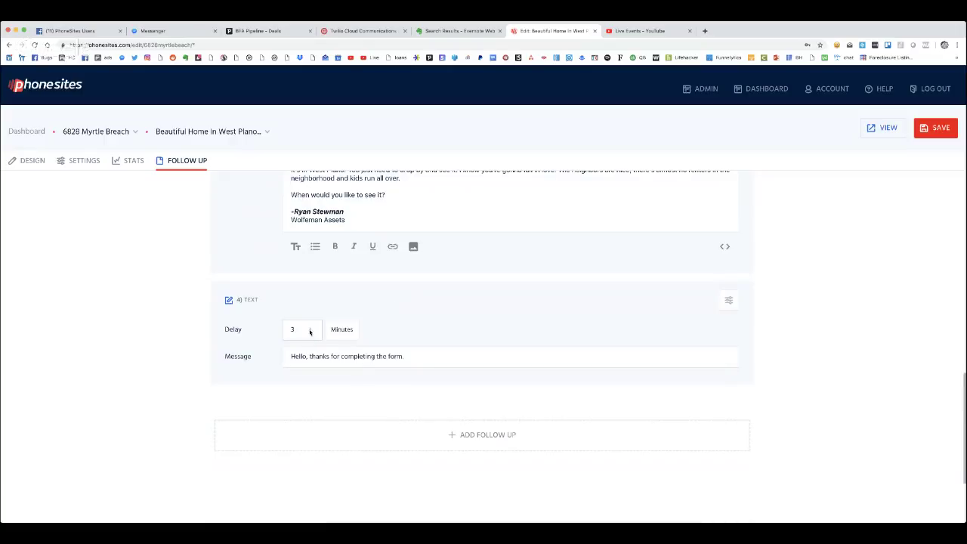
text(2)
click(340, 329)
click(344, 396)
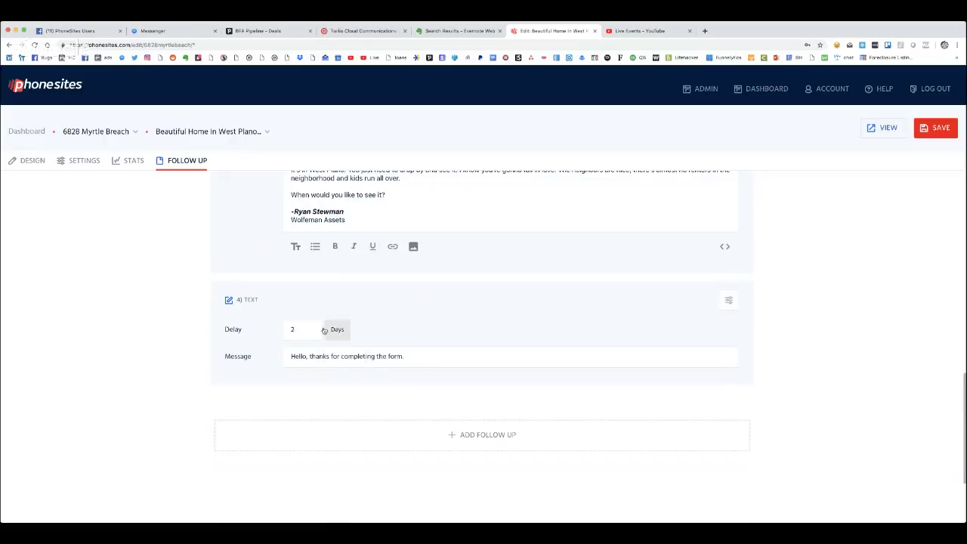
Step: Rewrite the text as a signed check-in asking if they're still interested in the West Plano home
scroll(391, 242, up, 3)
scroll(390, 241, down, 1)
scroll(386, 238, down, 3)
triple_click(410, 230)
text(Hey, it's ryRyan Stewma)
text(ust chek)
key(BackSpace)
key(BackSpace)
key(BackSpace)
text(hecking in t)
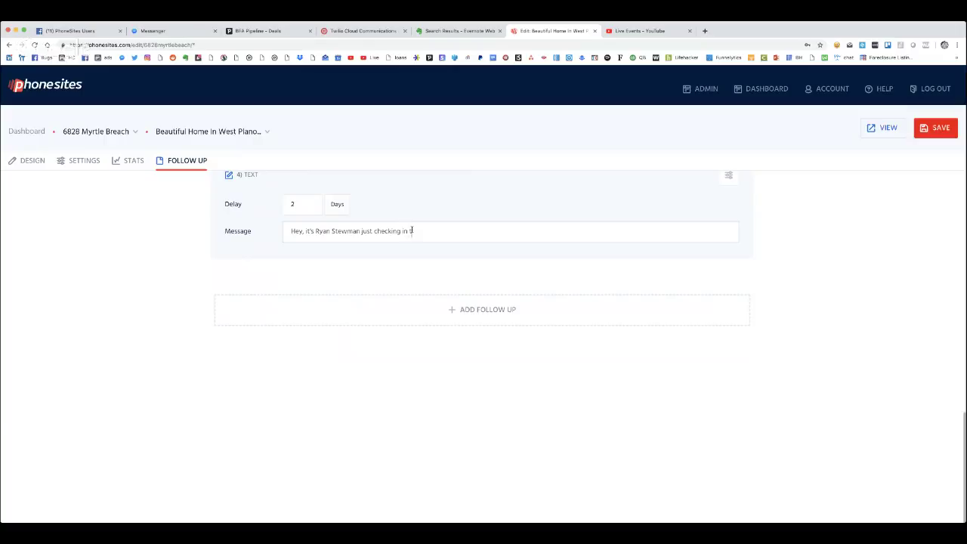
text(o see if you are still interested in seeing the home in West Plano.)
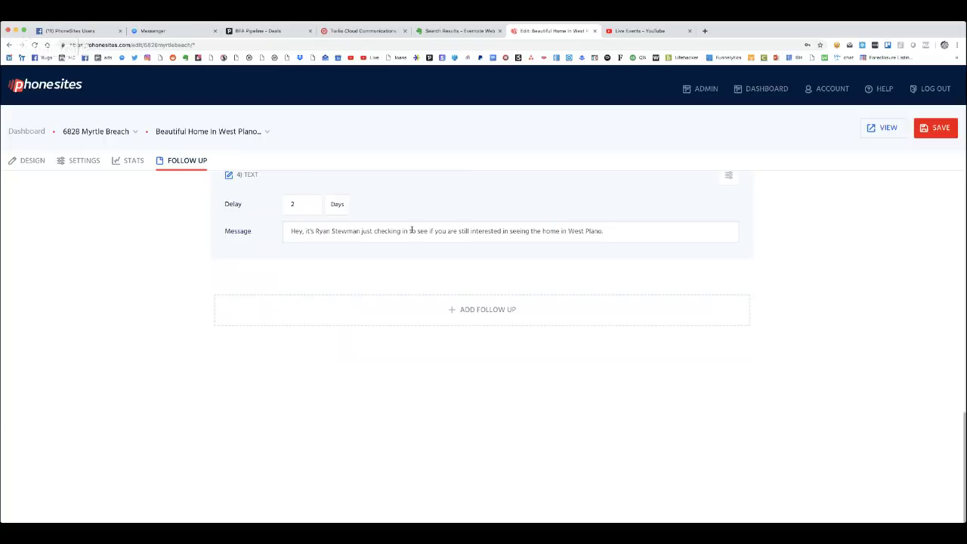
text(Let me know by sending)
text( an)
key(BackSpace)
key(BackSpace)
key(BackSpace)
key(BackSpace)
key(BackSpace)
key(BackSpace)
key(BackSpace)
key(BackSpace)
key(BackSpace)
key(BackSpace)
key(BackSpace)
key(BackSpace)
key(BackSpace)
key(BackSpace)
key(BackSpace)
text(???)
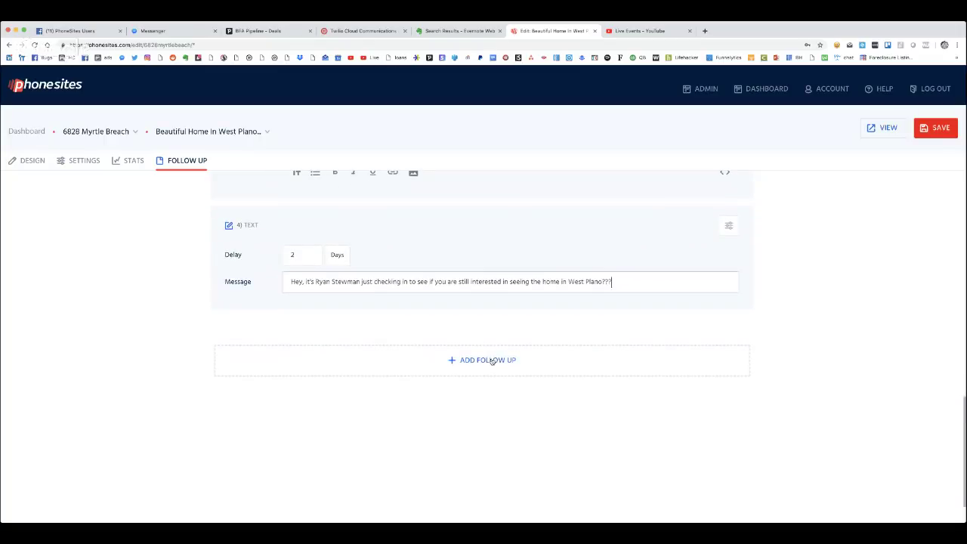
Step: Add an SMS text follow-up, move it to step 3, and set its delay to 1 Day
click(491, 360)
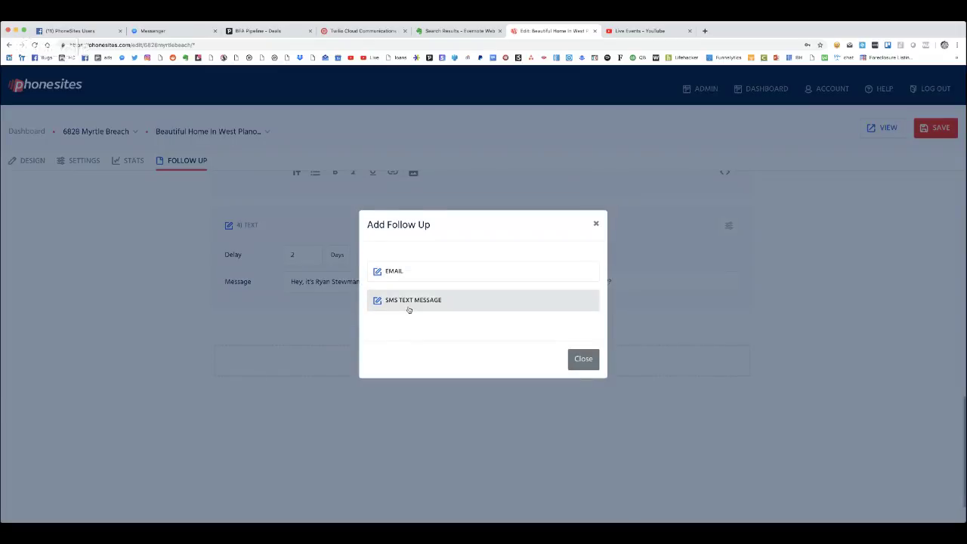
click(409, 302)
mouse_move(438, 353)
mouse_down()
mouse_move(459, 281)
mouse_move(456, 242)
mouse_up()
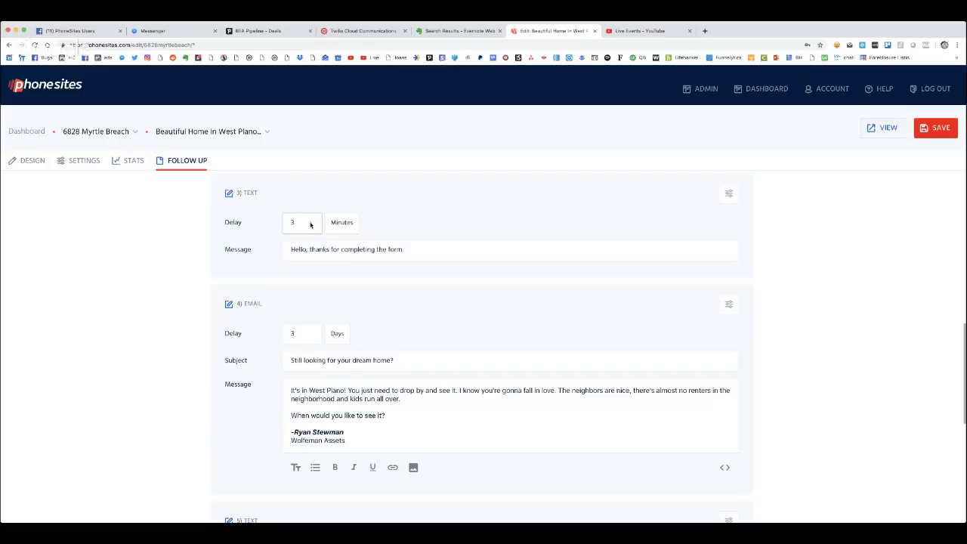
click(310, 220)
click(309, 226)
click(340, 223)
click(341, 289)
Step: Set its message to 'Just checking to see if you're getting my emails about the home' in West Plano, with a sign-off
click(424, 253)
key(super+a)
key(BackSpace)
text(Just checking to see if you're getting my emails about the home)
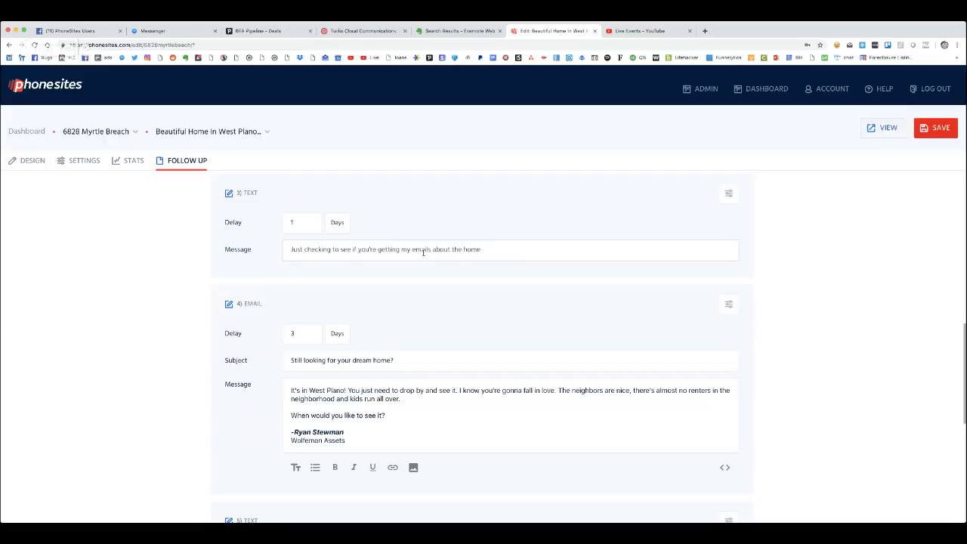
text( o West Plano)
text(This is Ryan STewman with)
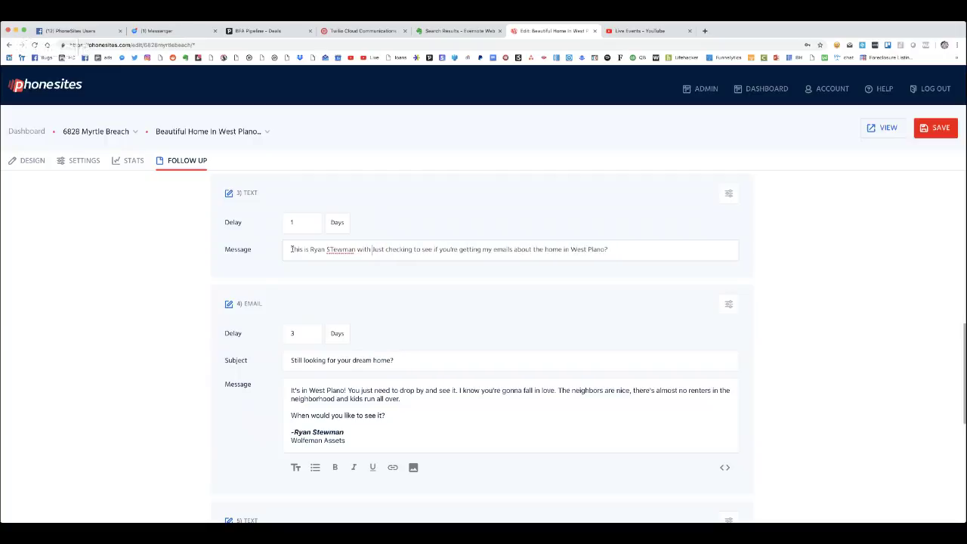
text( Wolfeman Assets.)
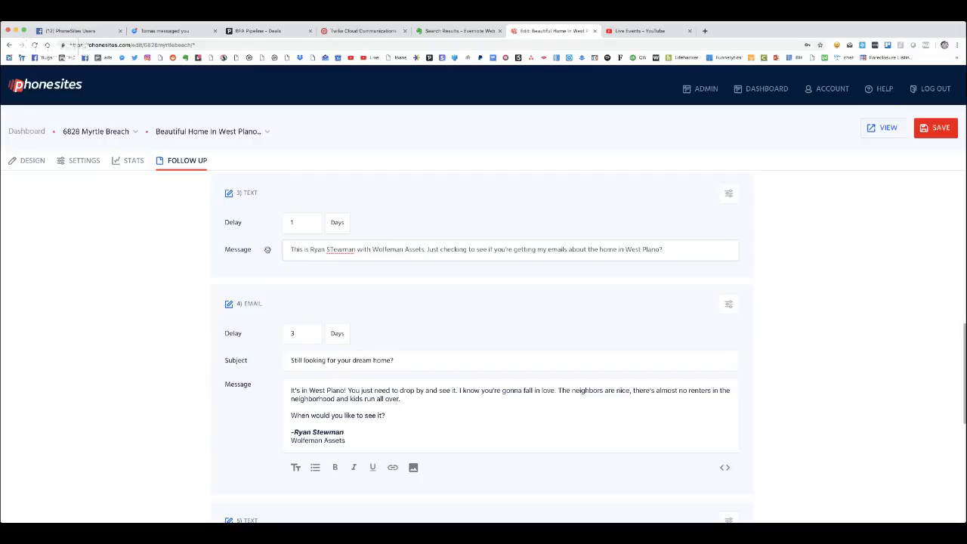
Step: Fix the capitalization of the sender's surname in the step 3 text
click(333, 249)
key(BackSpace)
text(t)
Step: Set the delays of email steps 2 and 4 to 2 Days
scroll(570, 263, up, 3)
scroll(570, 264, up, 3)
scroll(569, 264, up, 3)
scroll(570, 264, up, 3)
scroll(570, 264, up, 1)
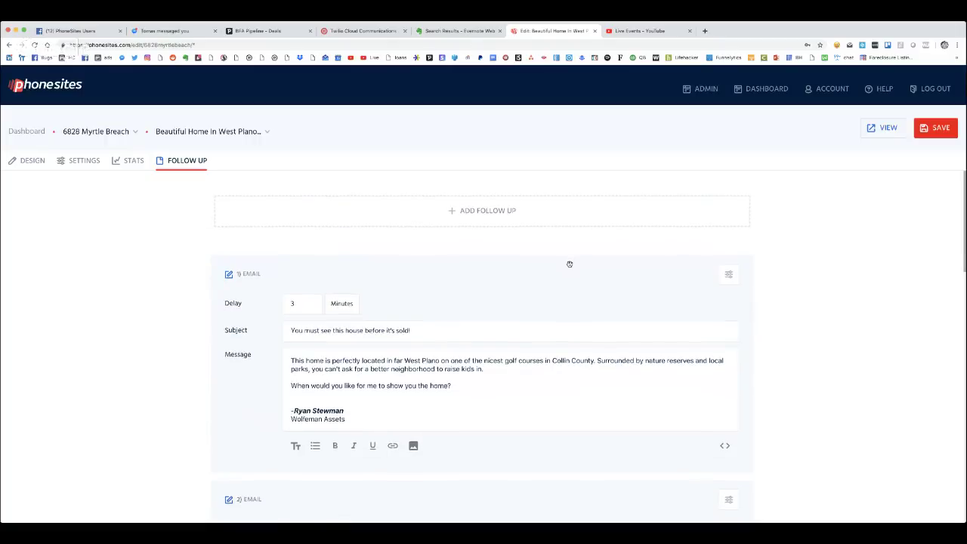
scroll(570, 264, down, 3)
scroll(570, 264, down, 3)
scroll(568, 264, down, 1)
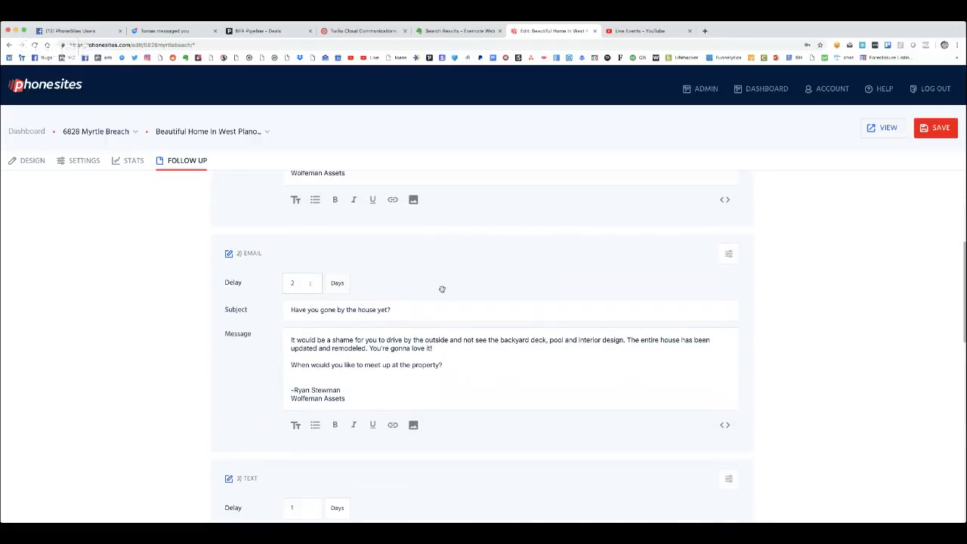
scroll(443, 288, down, 2)
scroll(443, 287, down, 2)
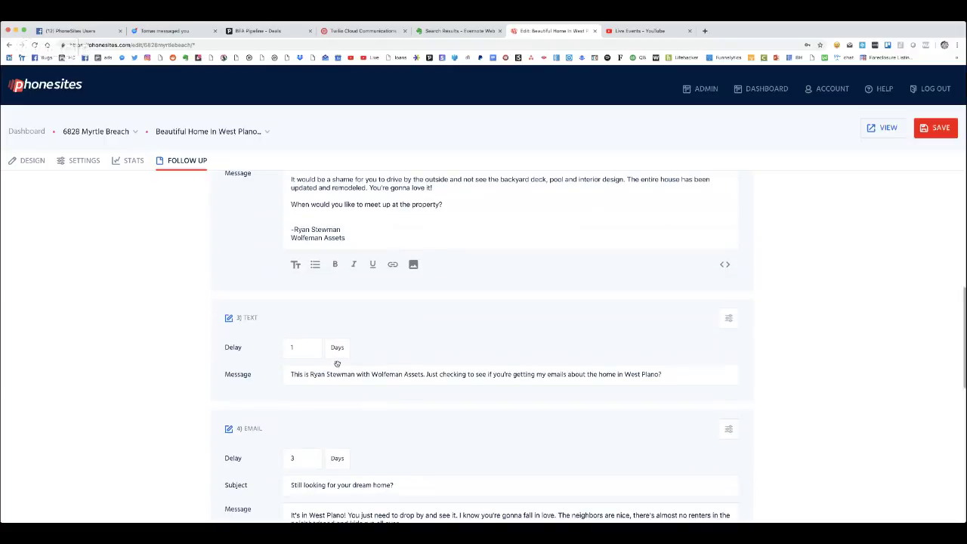
scroll(341, 394, down, 3)
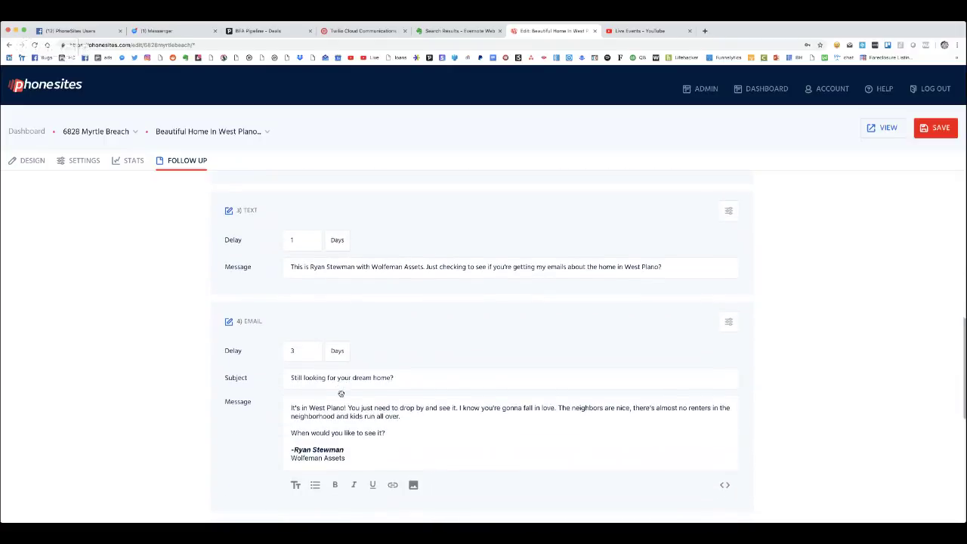
mouse_move(303, 458)
scroll(311, 355, down, 3)
scroll(314, 357, down, 1)
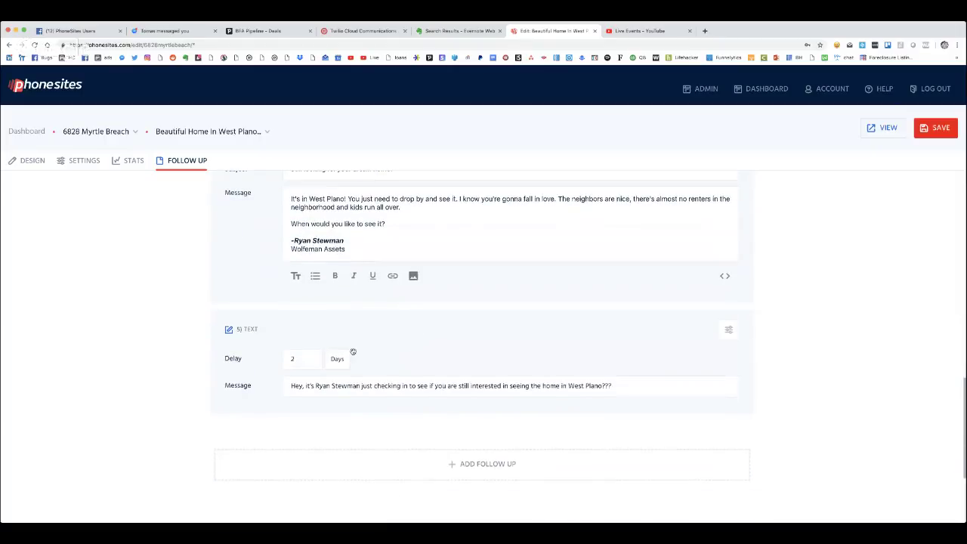
scroll(354, 284, up, 2)
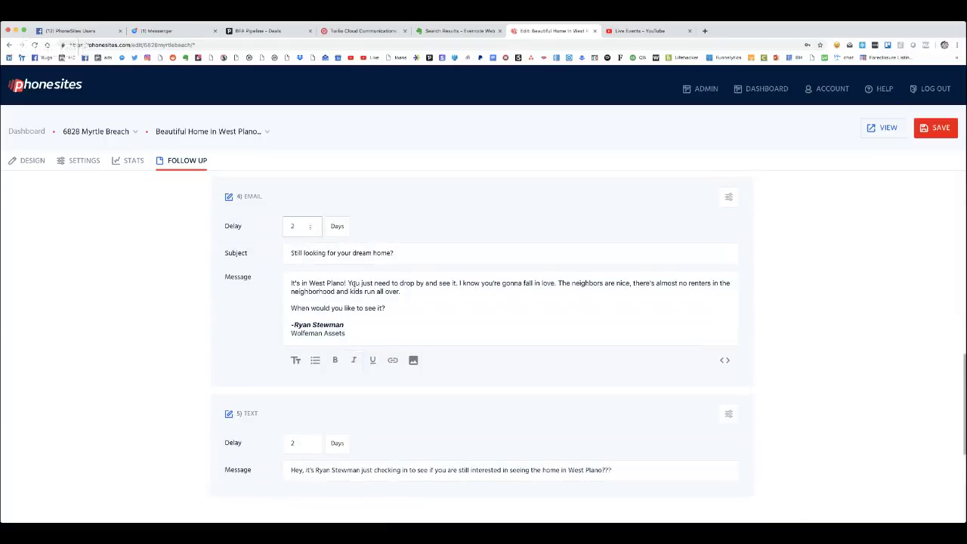
scroll(355, 284, down, 3)
scroll(408, 275, down, 1)
scroll(464, 269, up, 1)
scroll(442, 310, up, 1)
drag(420, 349, 424, 365)
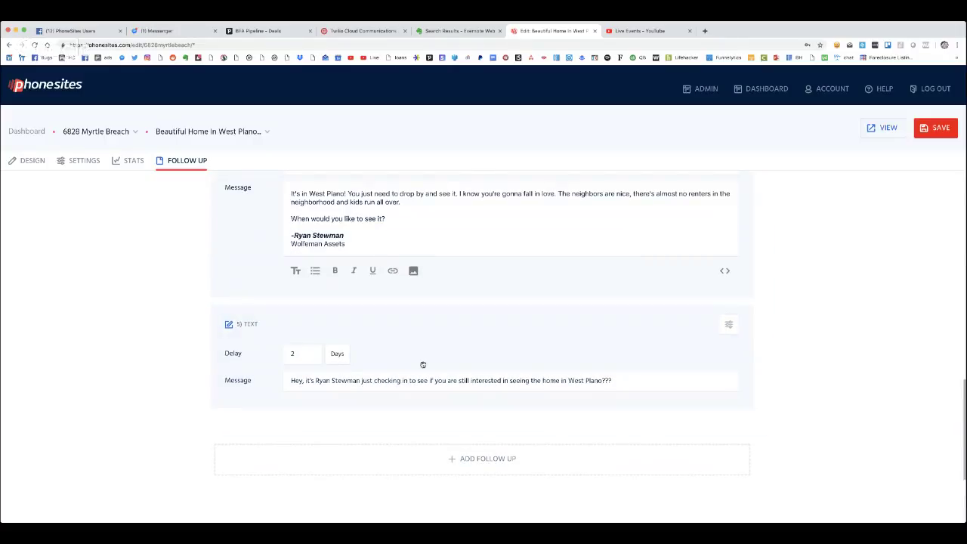
Step: Save the sequence: 3-minute email, 2-day email, 1-day text, 2-day email, 2-day text
click(925, 130)
scroll(300, 363, up, 1)
scroll(300, 363, up, 2)
scroll(299, 287, up, 1)
scroll(320, 246, up, 2)
scroll(320, 246, up, 2)
scroll(319, 247, up, 4)
scroll(319, 246, up, 2)
scroll(320, 246, up, 2)
scroll(320, 246, up, 2)
scroll(319, 247, up, 1)
scroll(320, 246, up, 1)
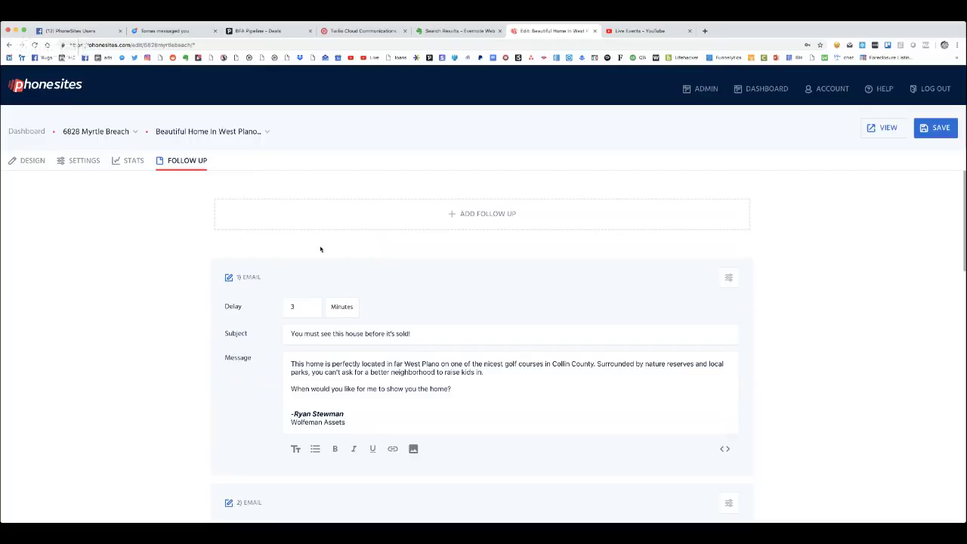